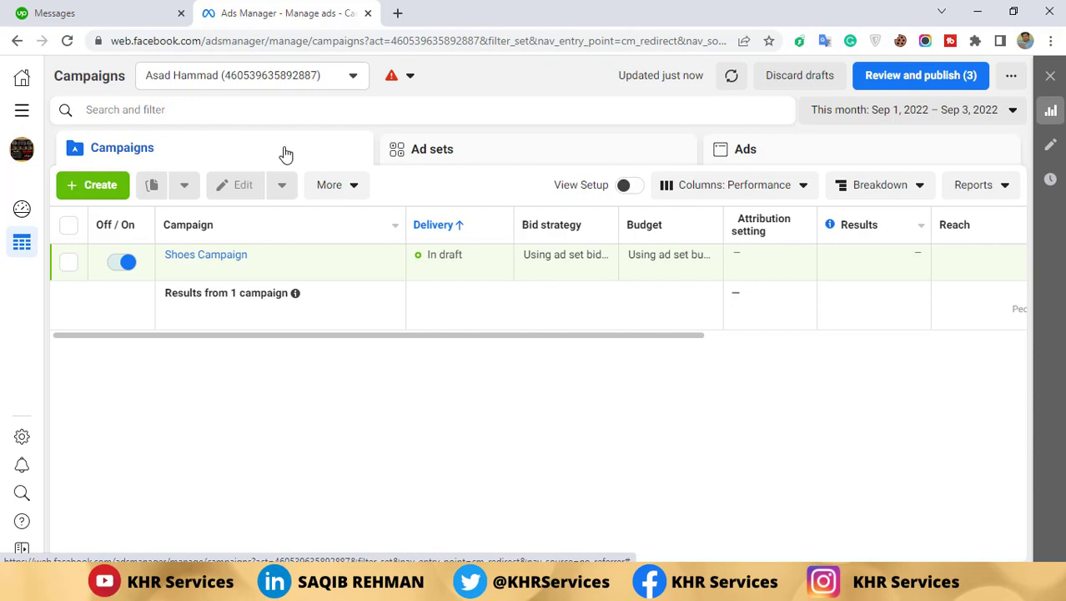
# Open the ad account's billing page and go to its payment settings.
pyautogui.click(23, 117)
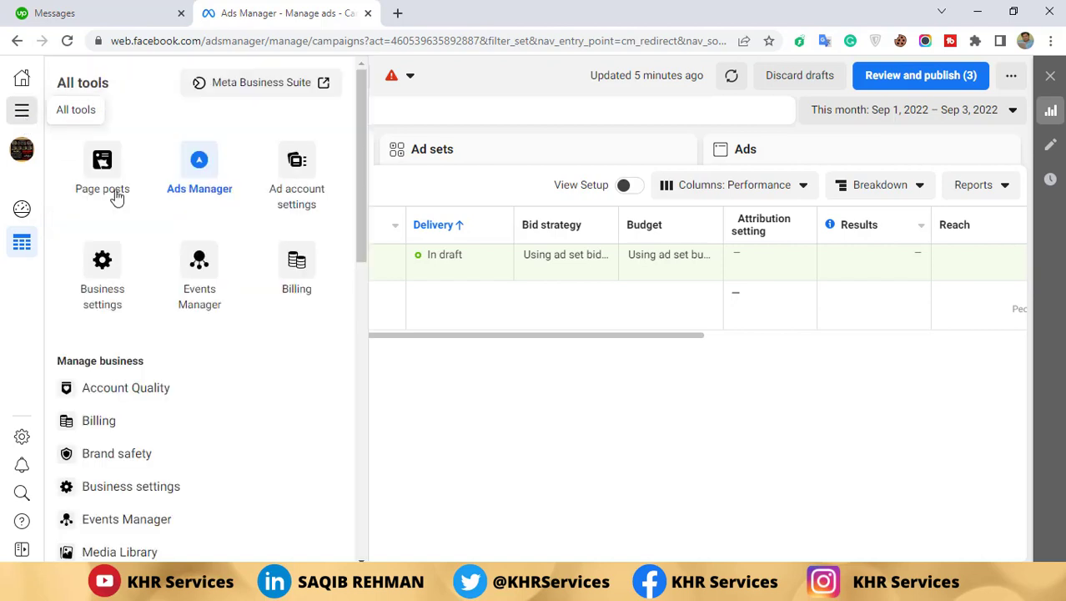
pyautogui.click(89, 428)
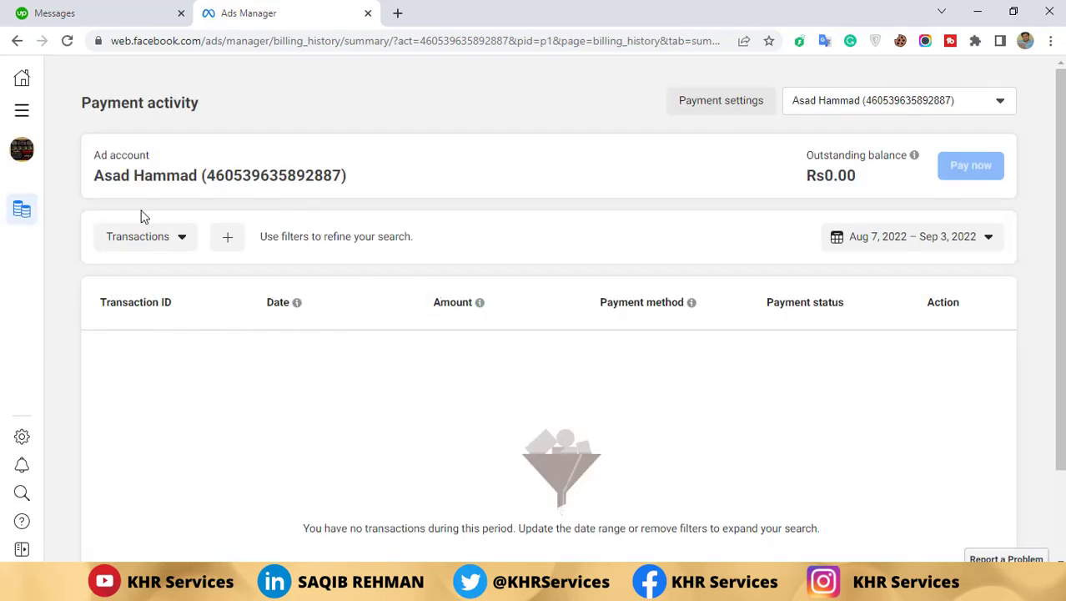
pyautogui.moveTo(132, 196); pyautogui.dragTo(457, 179)
pyautogui.click(728, 119)
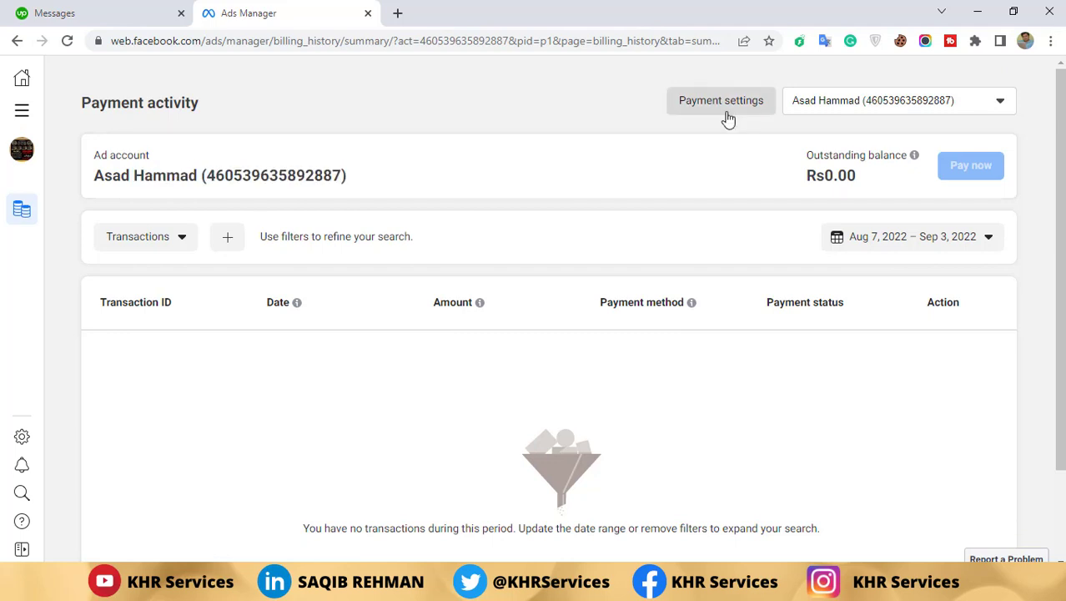
pyautogui.click(727, 119)
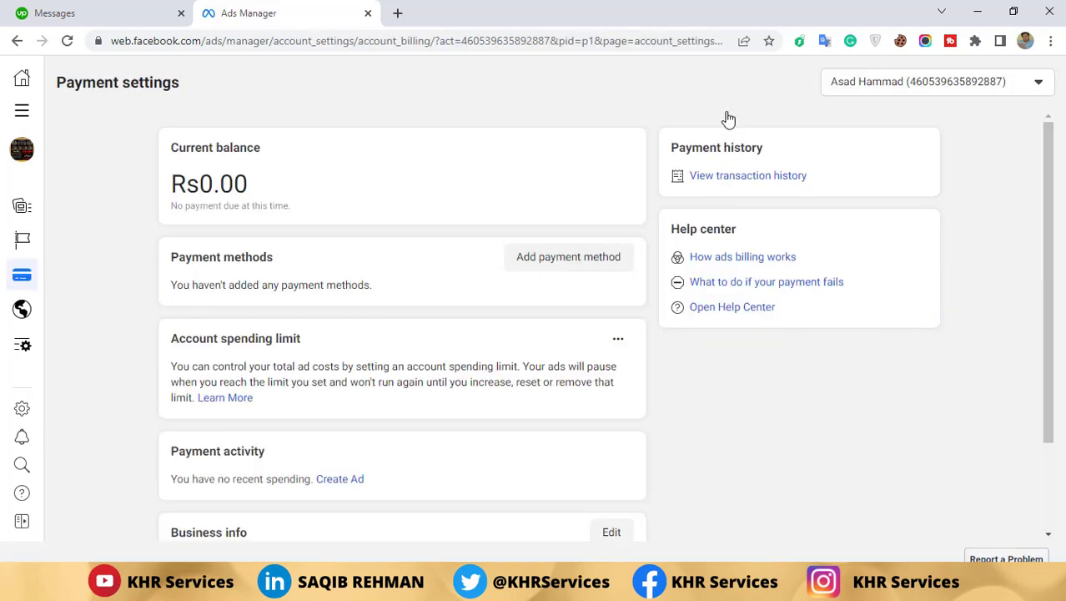
# Examine the current balance amount in the payment settings.
pyautogui.moveTo(173, 182); pyautogui.dragTo(302, 199)
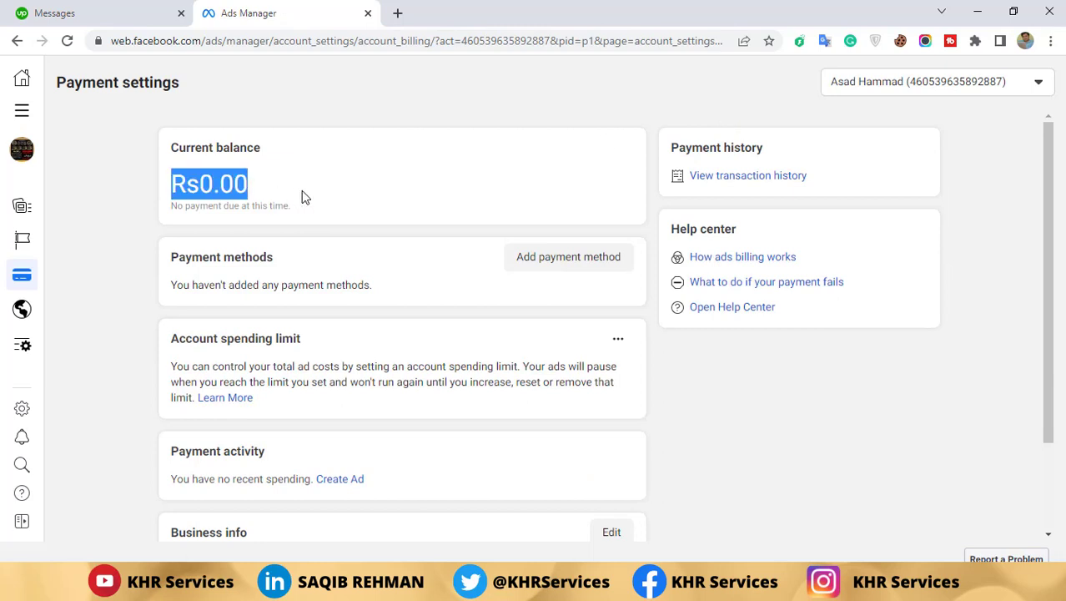
pyautogui.click(244, 191)
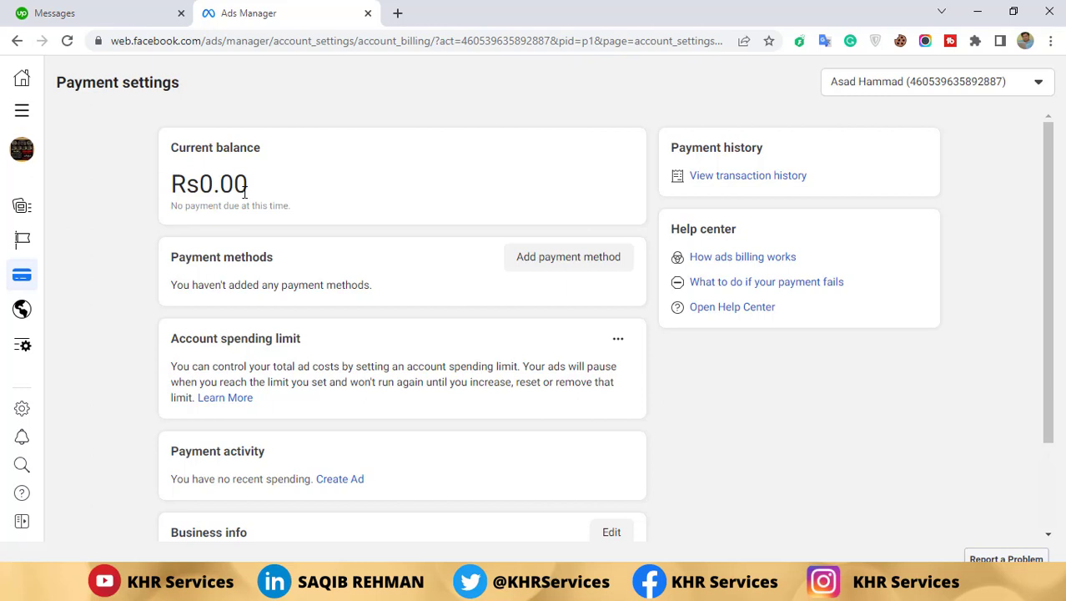
pyautogui.moveTo(248, 188); pyautogui.dragTo(283, 197)
pyautogui.click(207, 190)
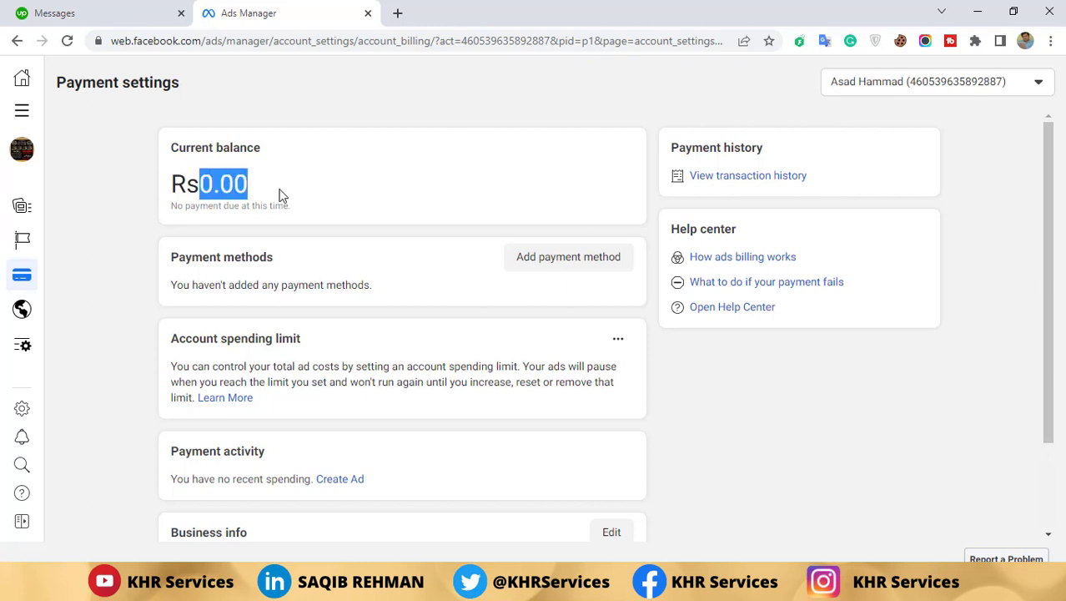
pyautogui.click(283, 197)
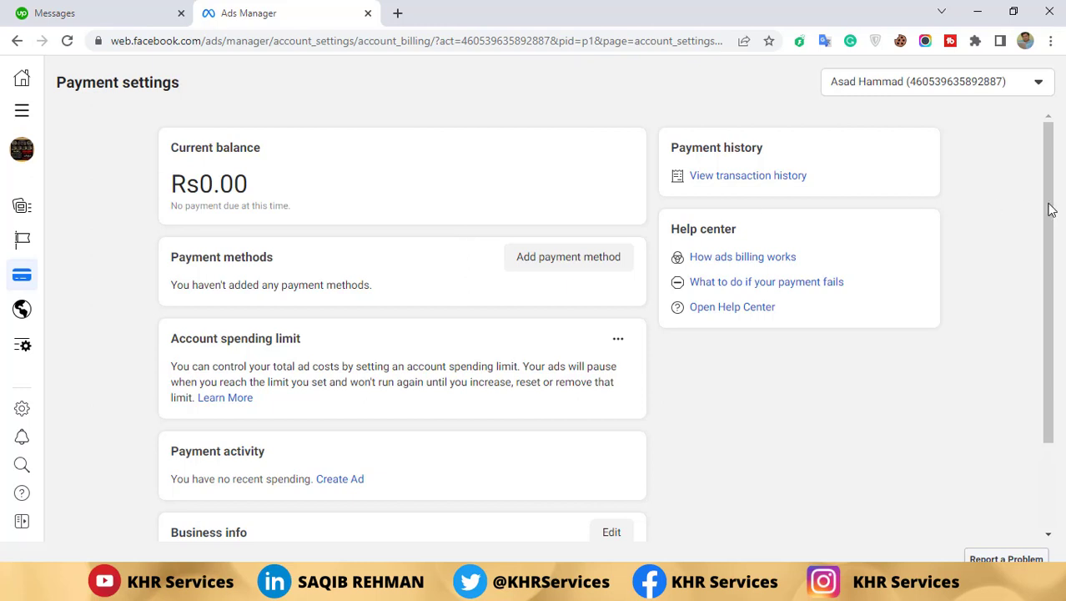
# Review the Business Info form from billing country to advertising purpose, and close it without saving.
pyautogui.moveTo(1055, 209); pyautogui.dragTo(1045, 303)
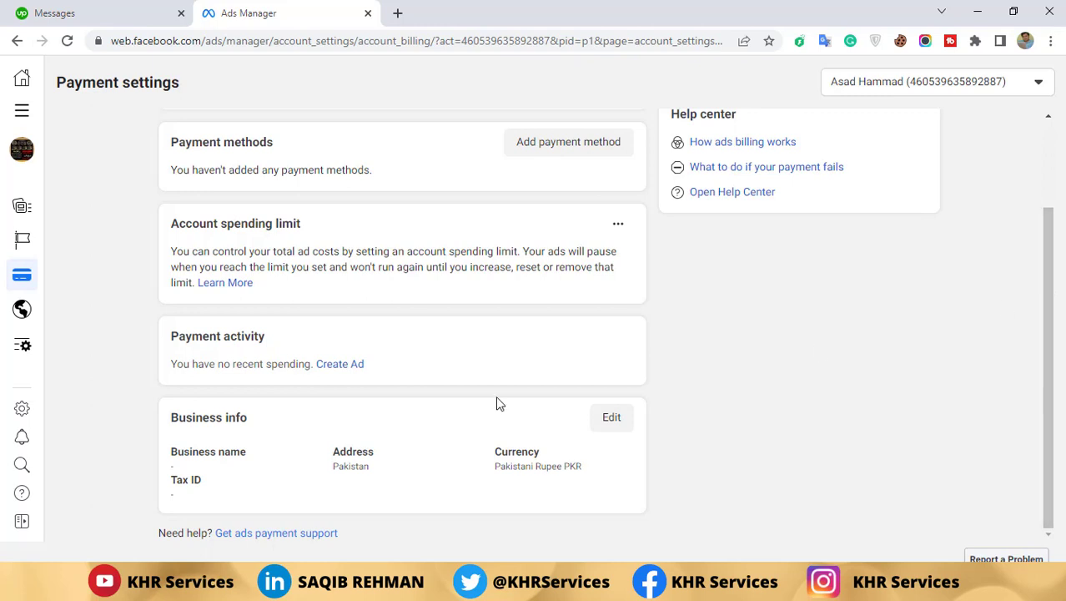
pyautogui.click(617, 430)
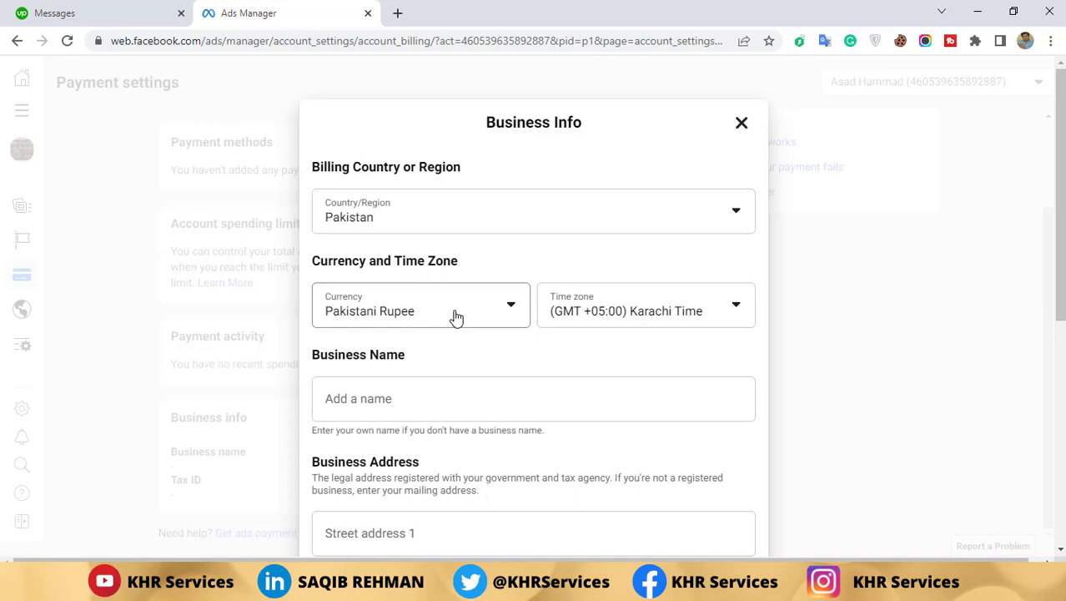
pyautogui.scroll(-3, 1036, 317)
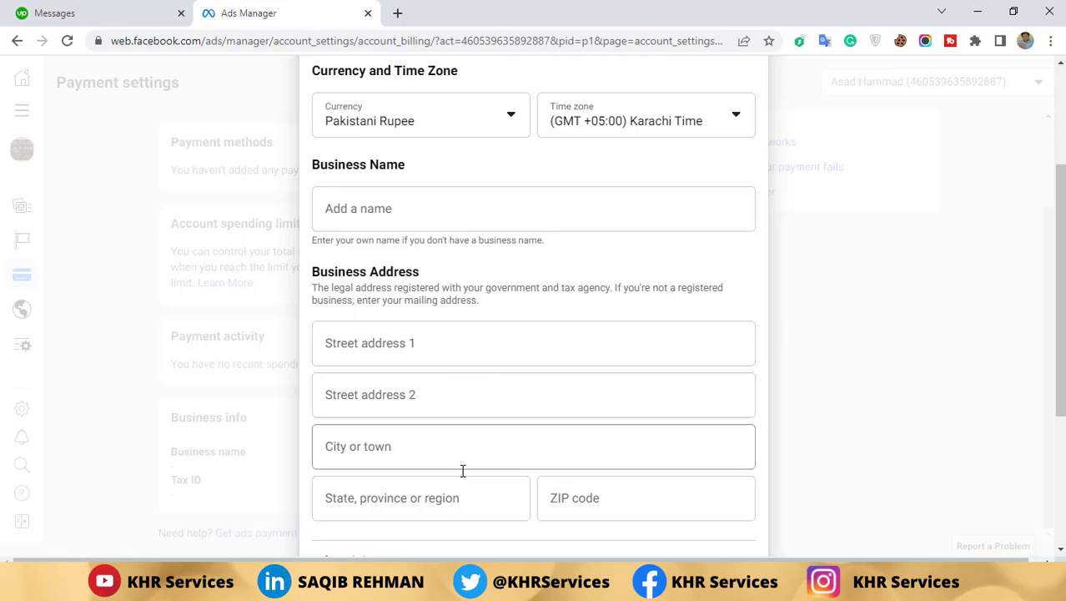
pyautogui.scroll(-1, 1060, 334)
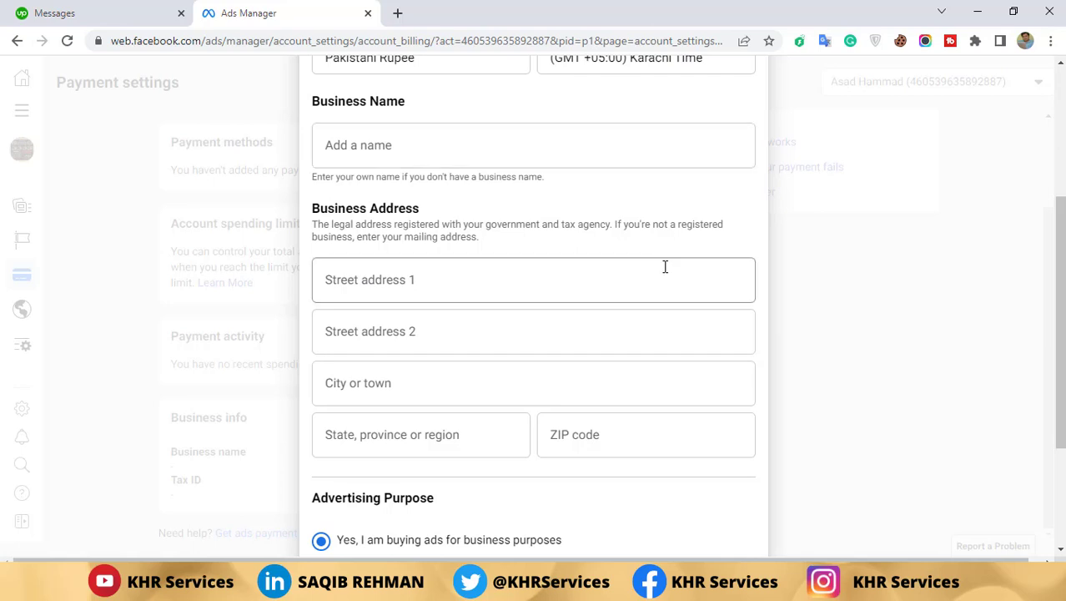
pyautogui.scroll(-2, 1060, 326)
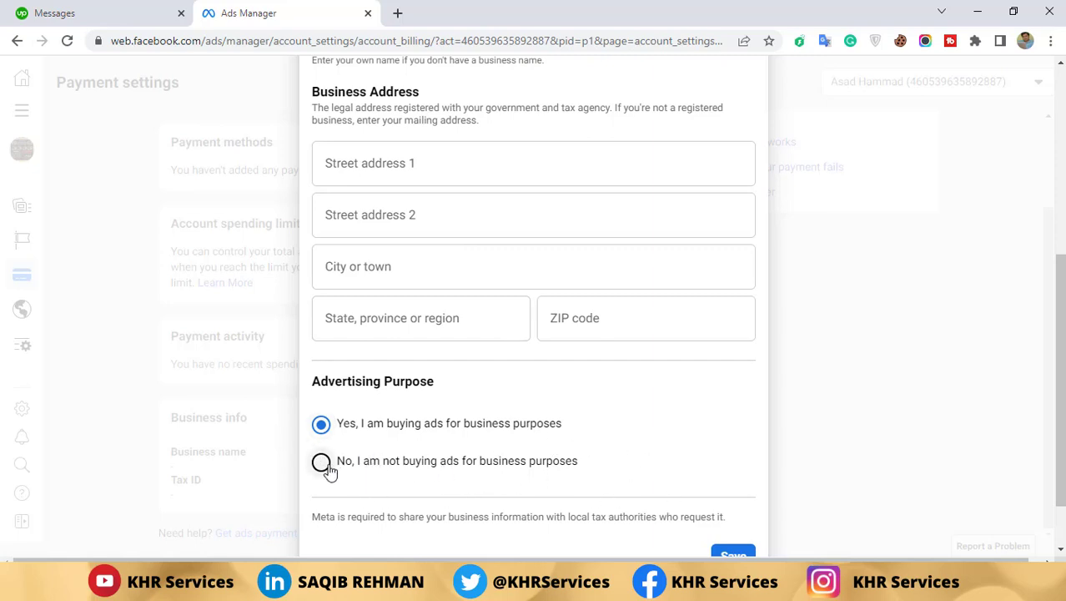
pyautogui.scroll(3, 1047, 239)
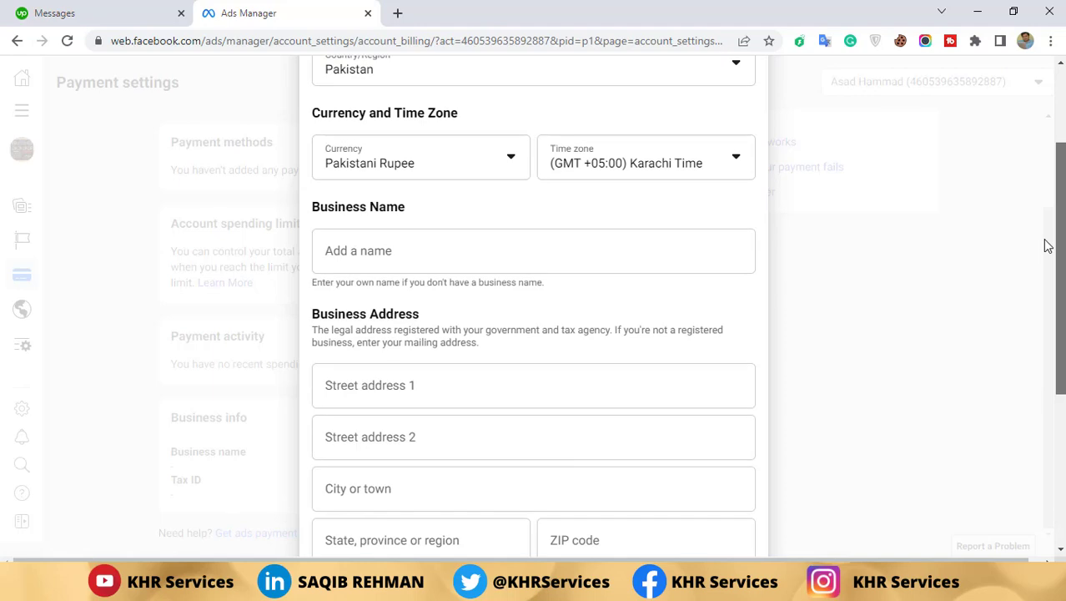
pyautogui.scroll(-4, 1045, 245)
pyautogui.scroll(5, 1051, 217)
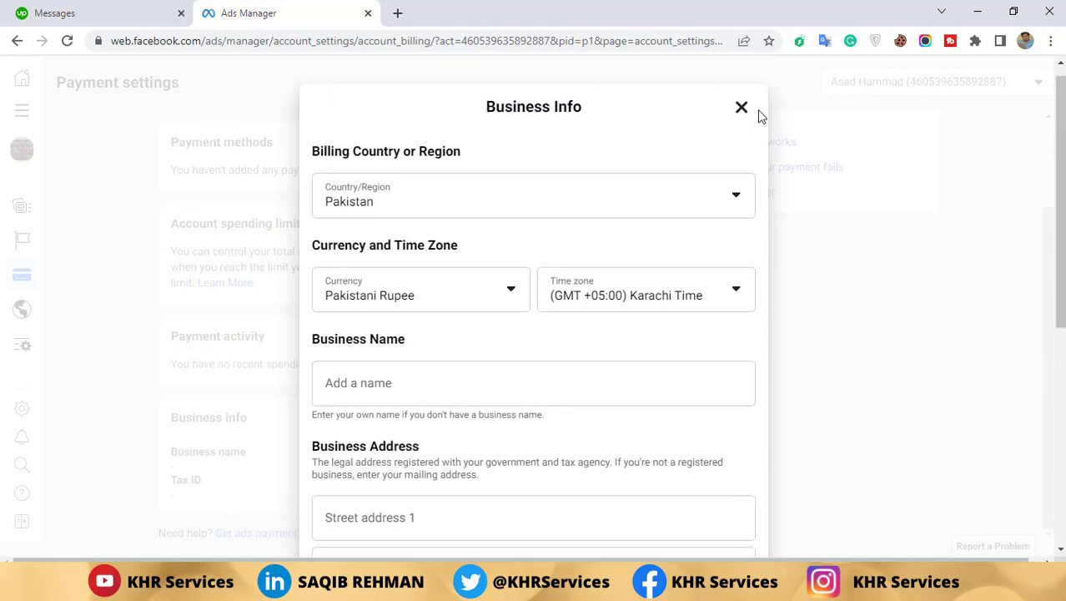
pyautogui.click(743, 110)
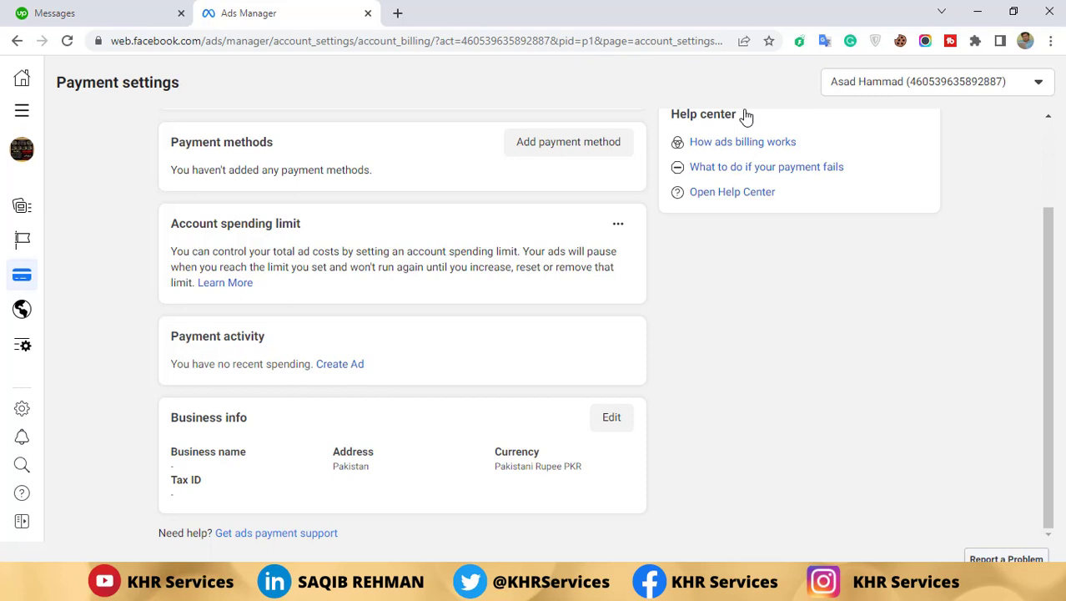
# Start adding a debit or credit card as payment method and inspect the expiry date and CVV fields.
pyautogui.click(585, 151)
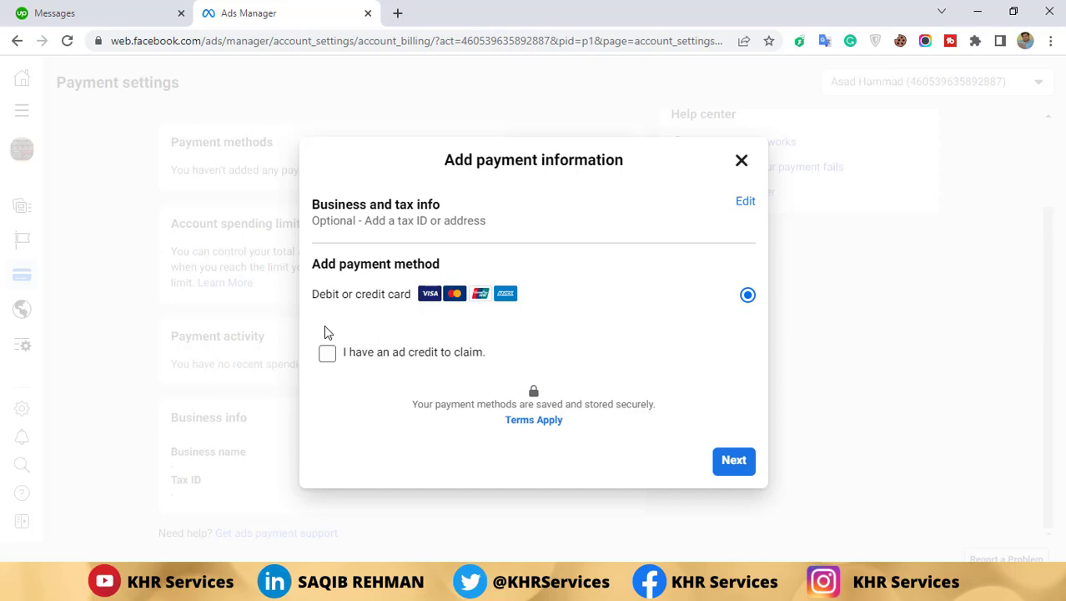
pyautogui.click(736, 469)
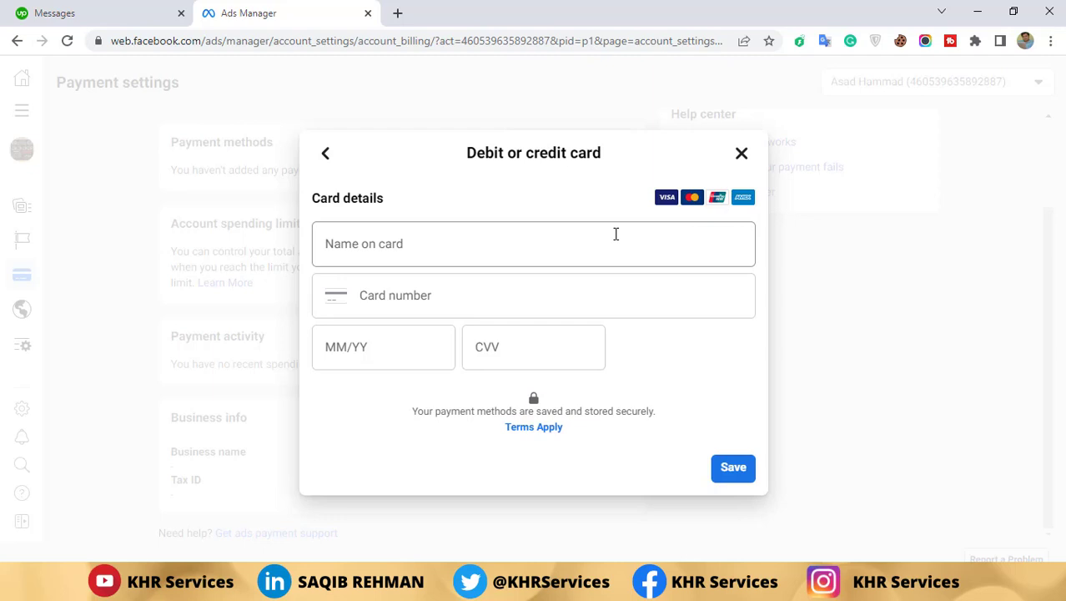
pyautogui.click(364, 344)
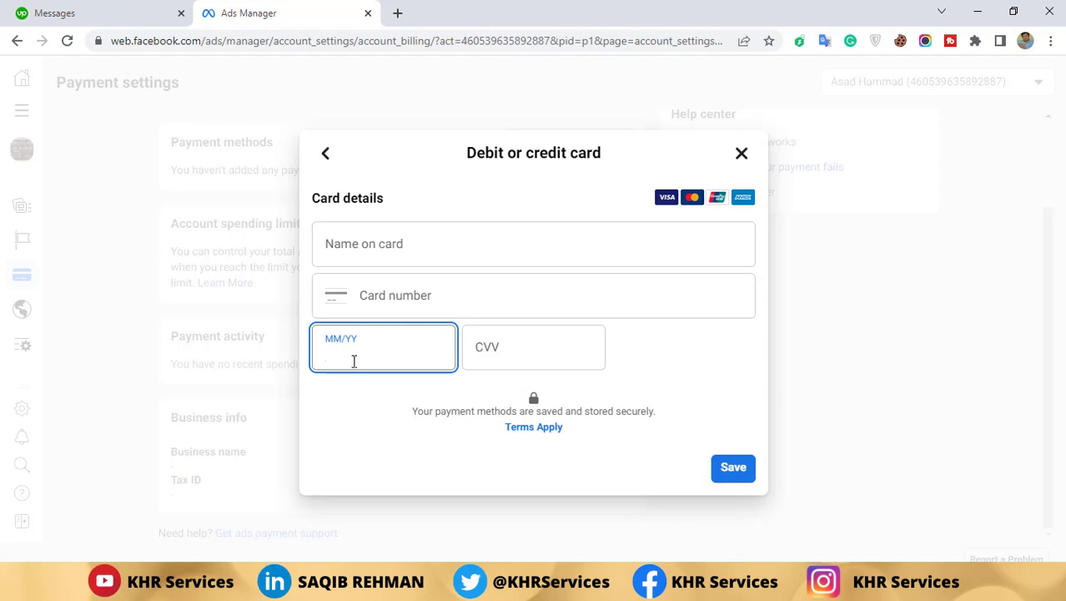
pyautogui.click(375, 403)
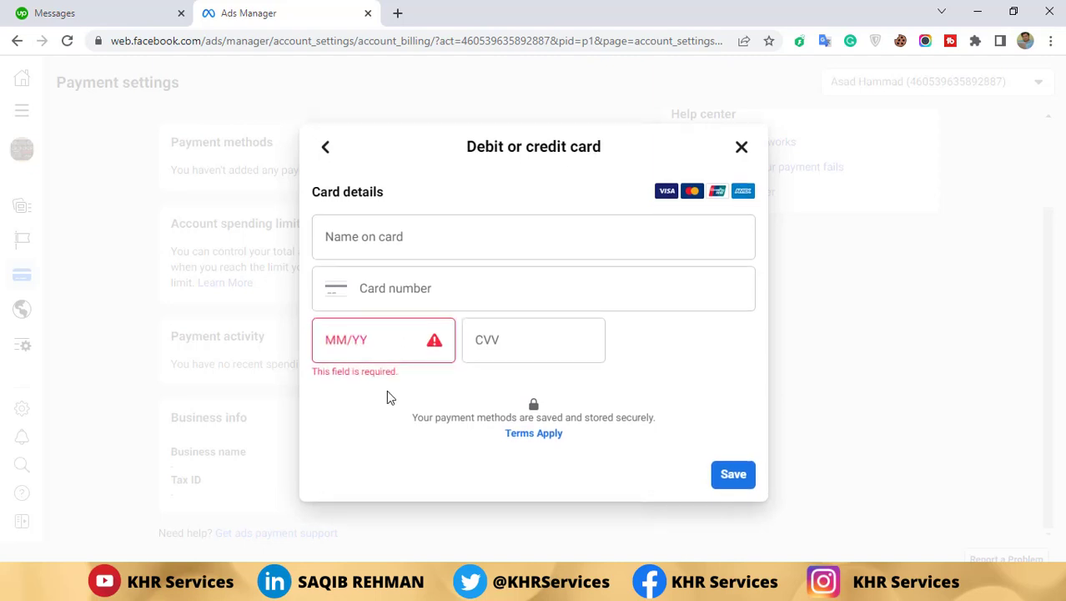
pyautogui.click(377, 344)
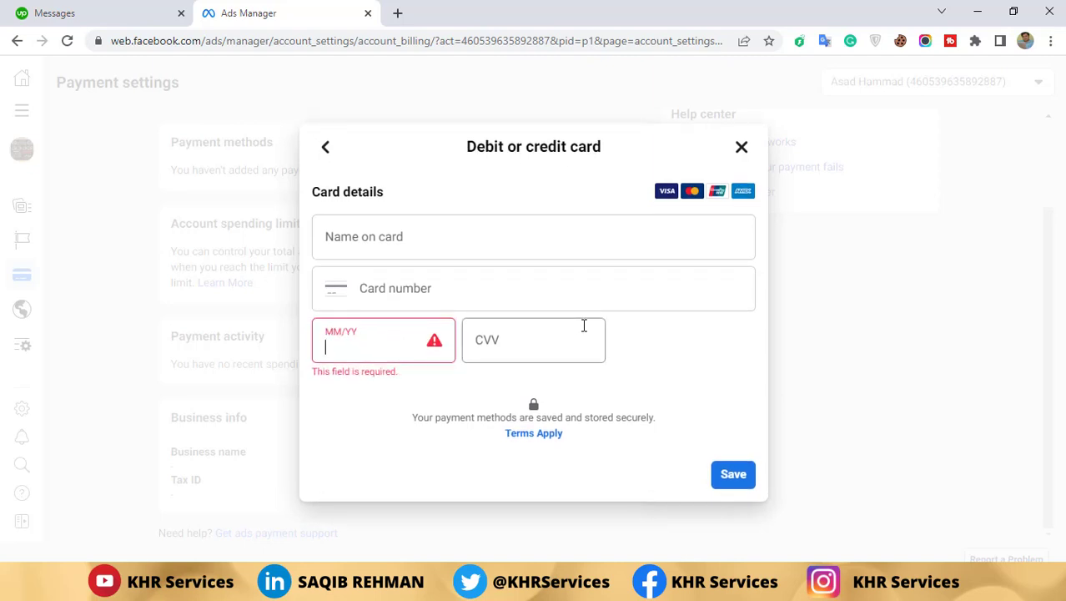
pyautogui.click(535, 349)
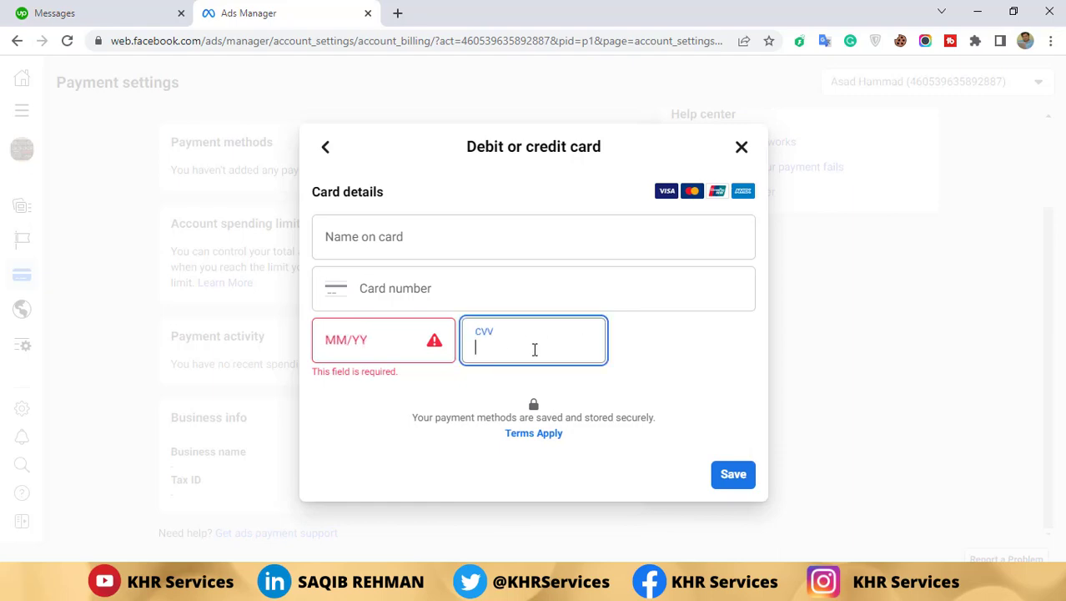
# Search Google Images for "cvv atm" in a new browser tab and view the picture showing the code's location on a card.
pyautogui.click(397, 13)
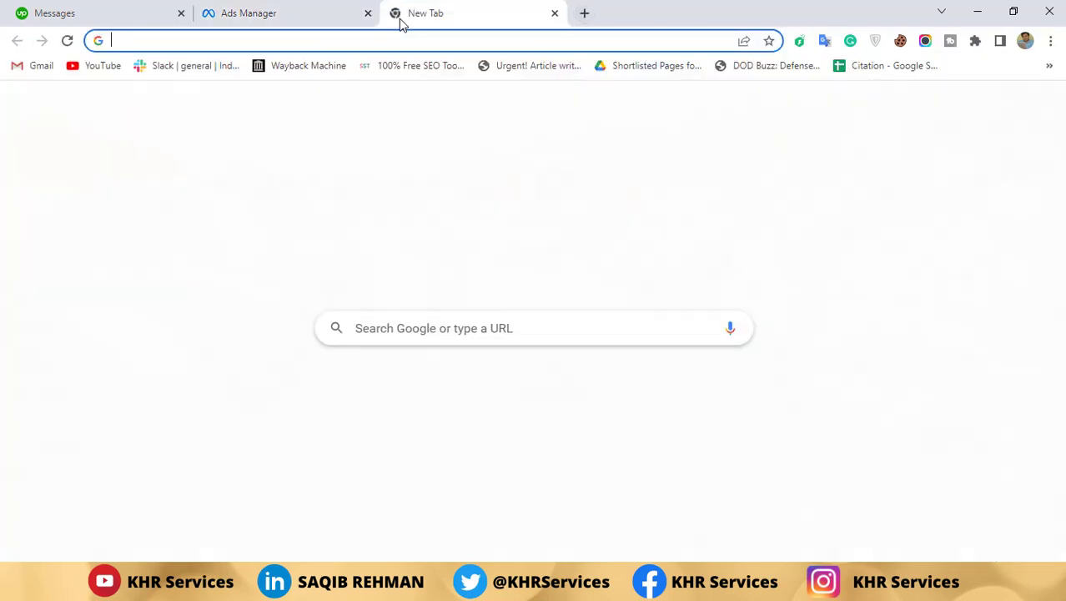
pyautogui.write('cvv atm')
pyautogui.press('Return')
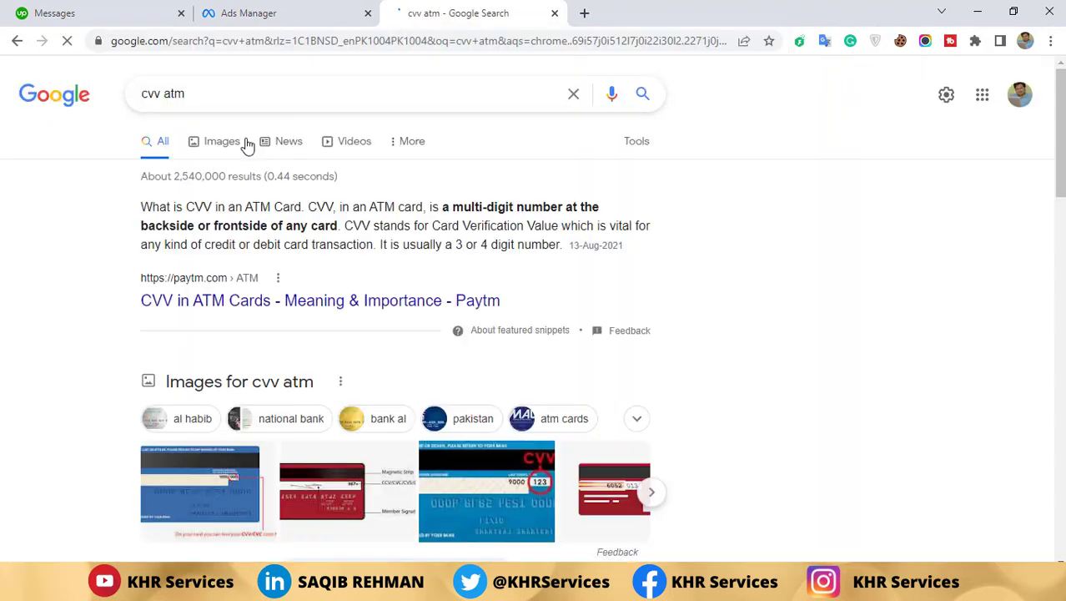
pyautogui.click(222, 147)
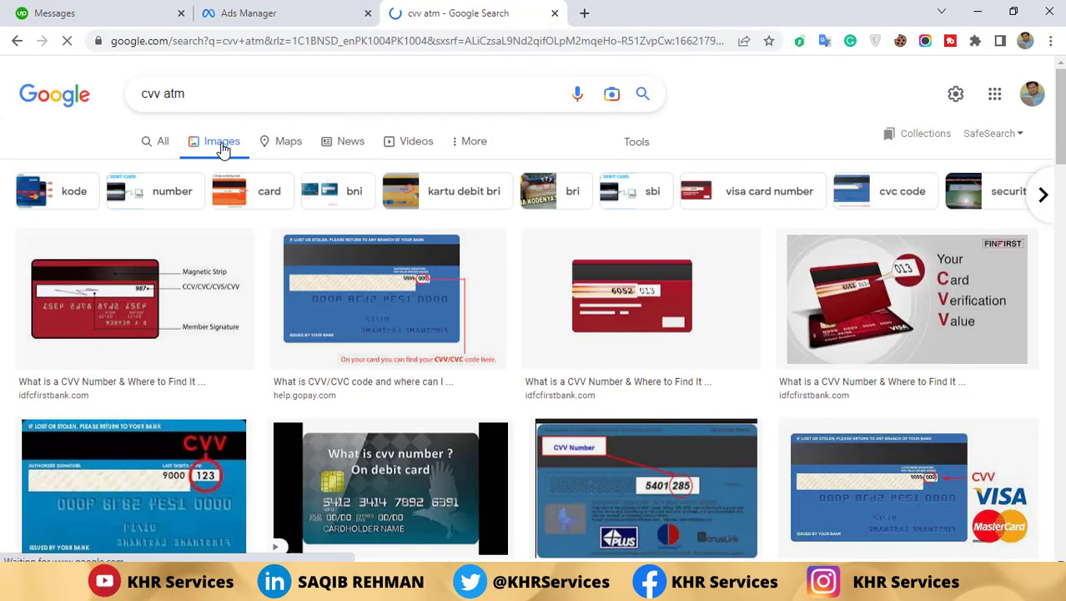
pyautogui.click(419, 300)
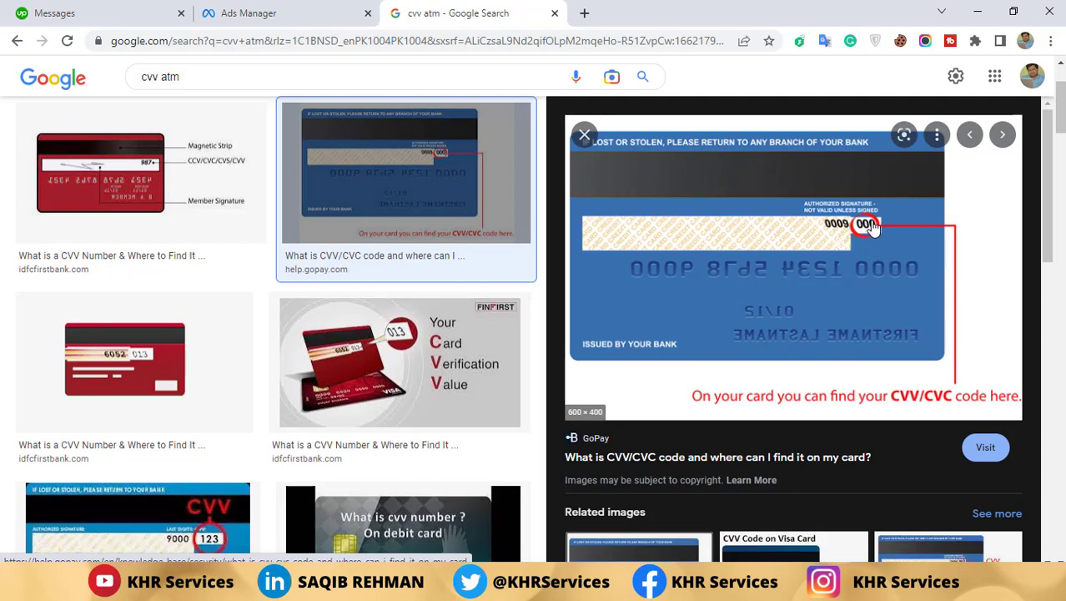
pyautogui.click(584, 134)
# Return to Ads Manager and close the debit or credit card form without saving.
pyautogui.click(304, 9)
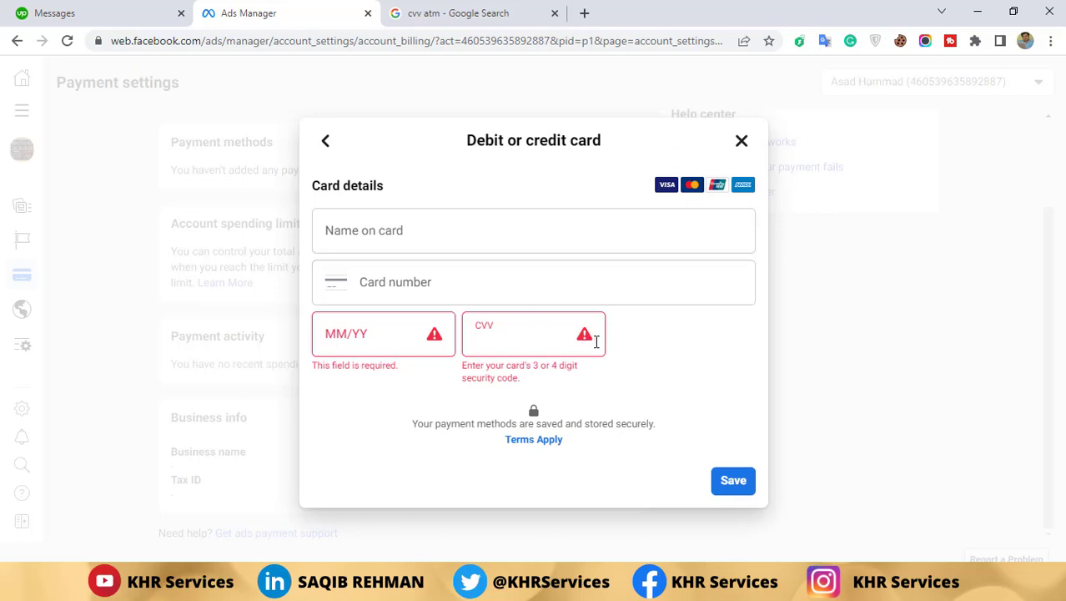
pyautogui.click(660, 328)
pyautogui.click(742, 140)
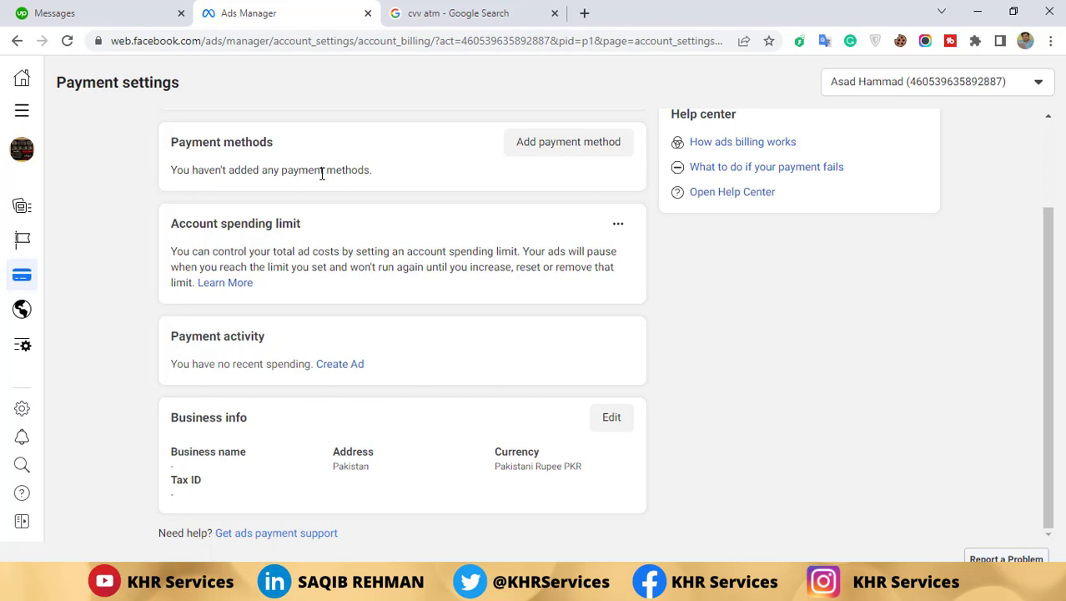
# Go to the Meta Business Suite home page and dismiss the introduction about managing the business in one place.
pyautogui.click(22, 81)
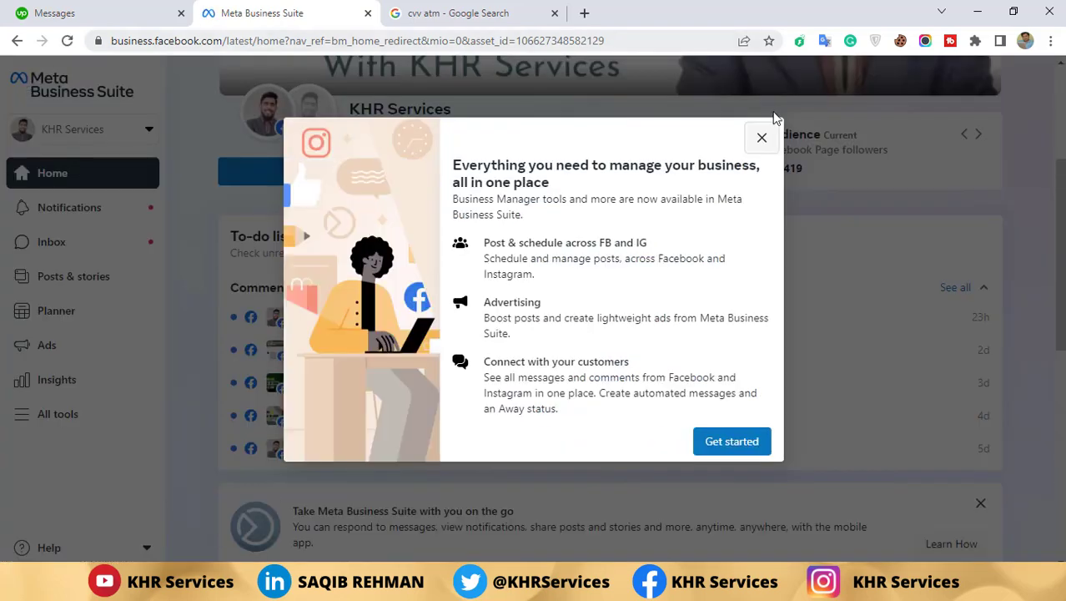
pyautogui.click(760, 140)
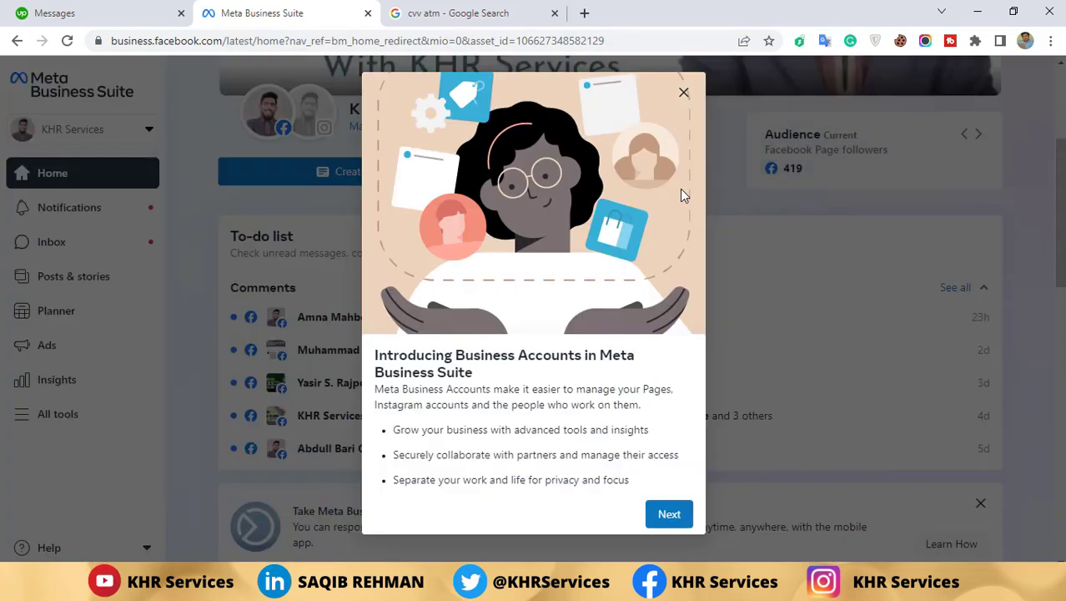